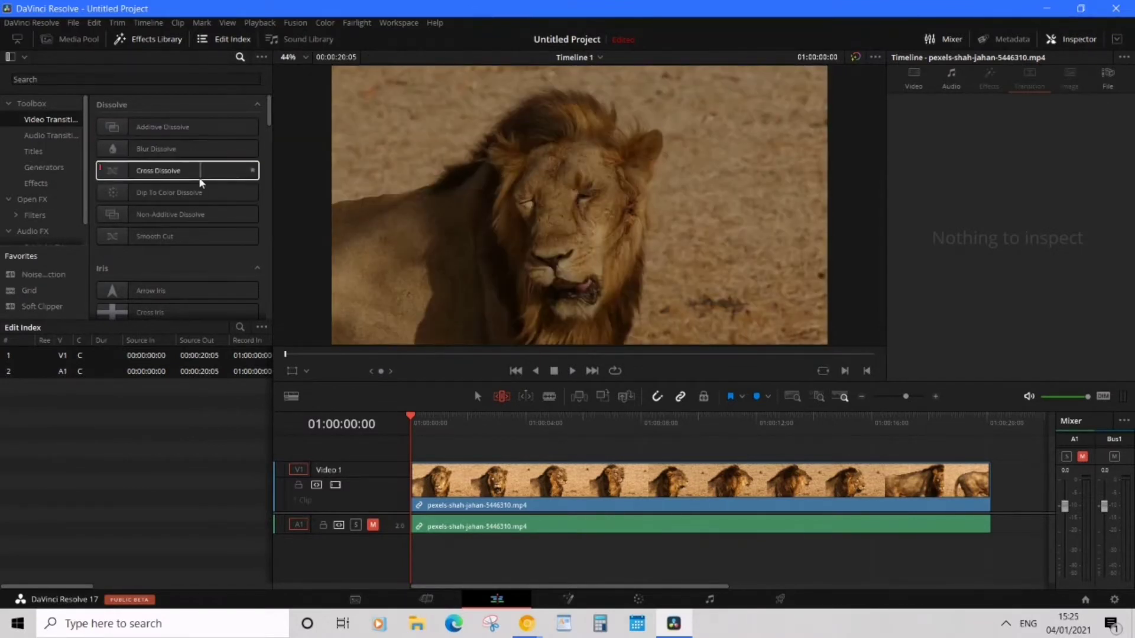
Add Cross Dissolve transitions to the start and end of the lion clip on Video 1 and play back both ends
drag(121, 180, 428, 490)
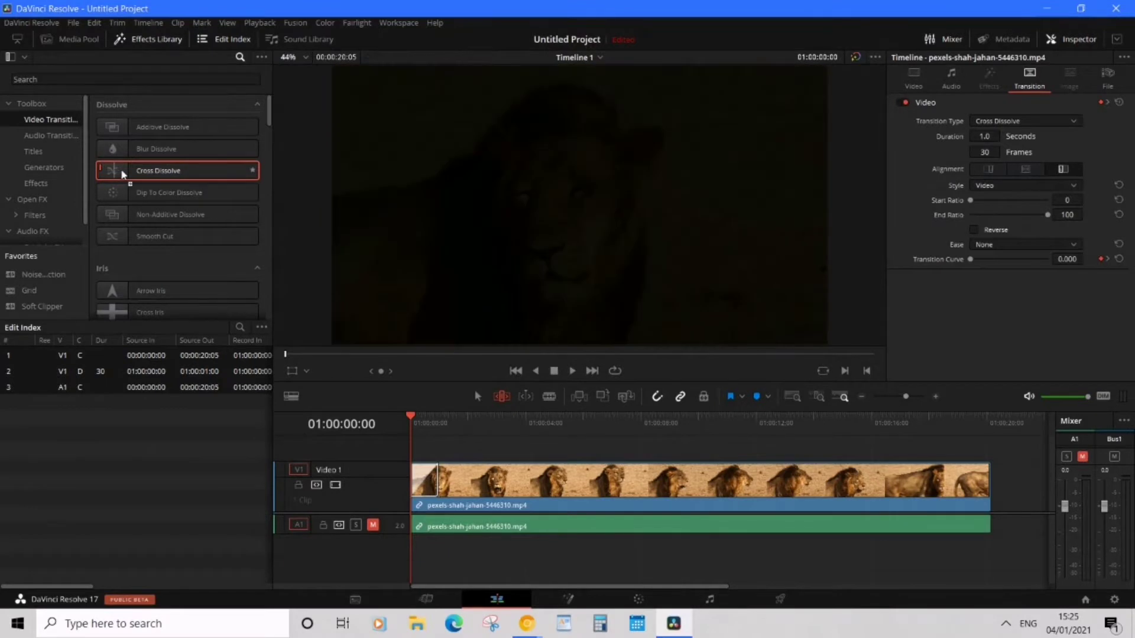
drag(123, 174, 976, 477)
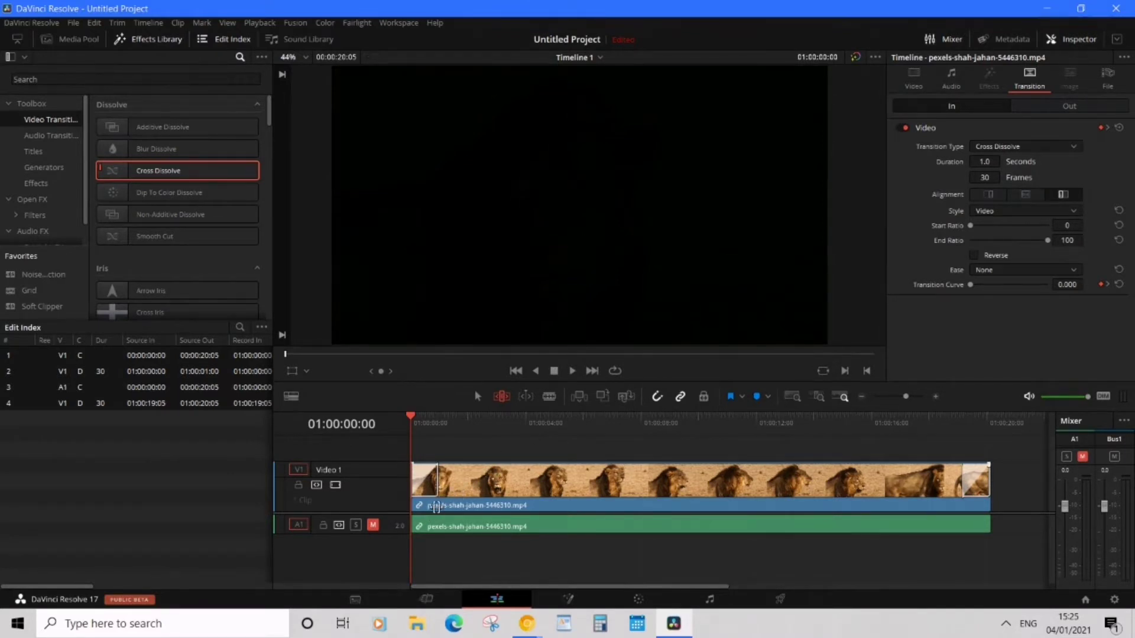
click(569, 371)
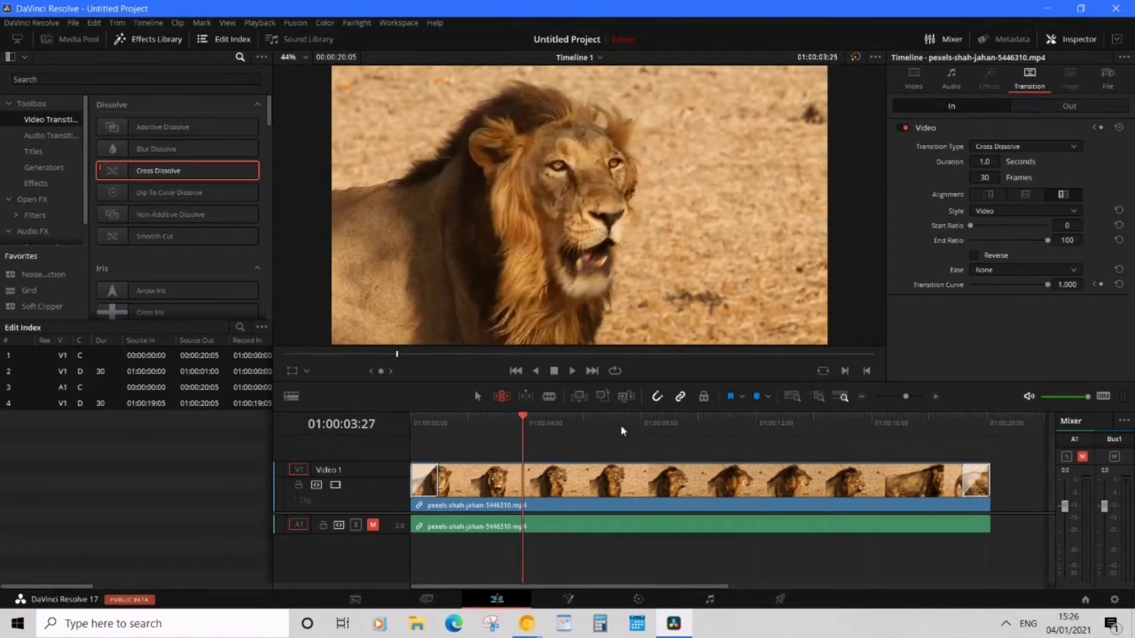
click(861, 421)
drag(894, 416, 949, 417)
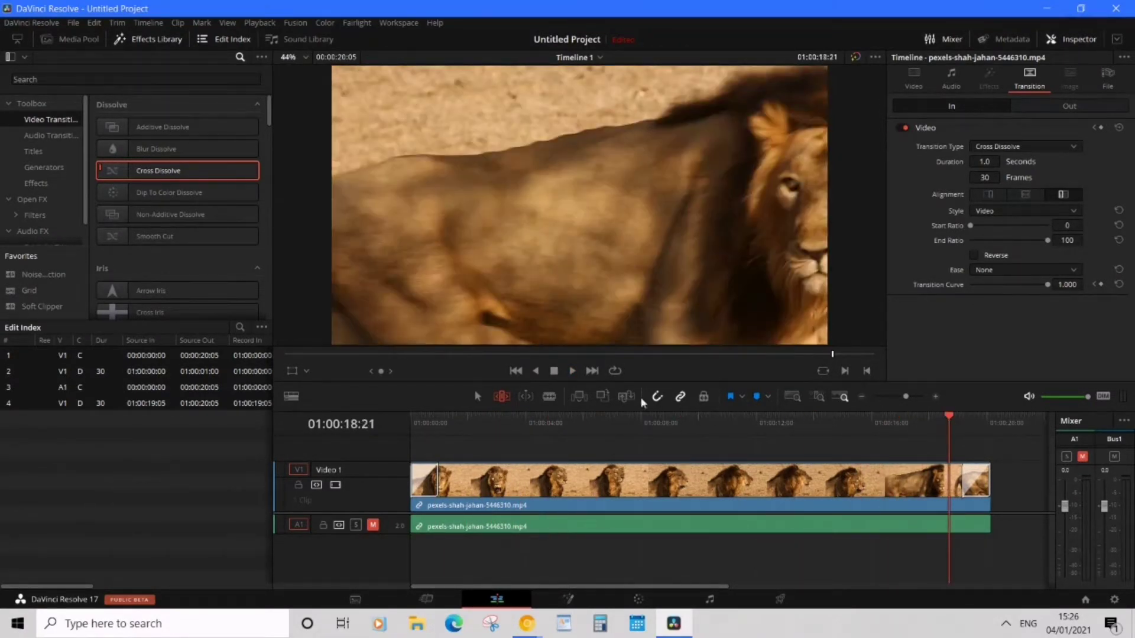
click(572, 370)
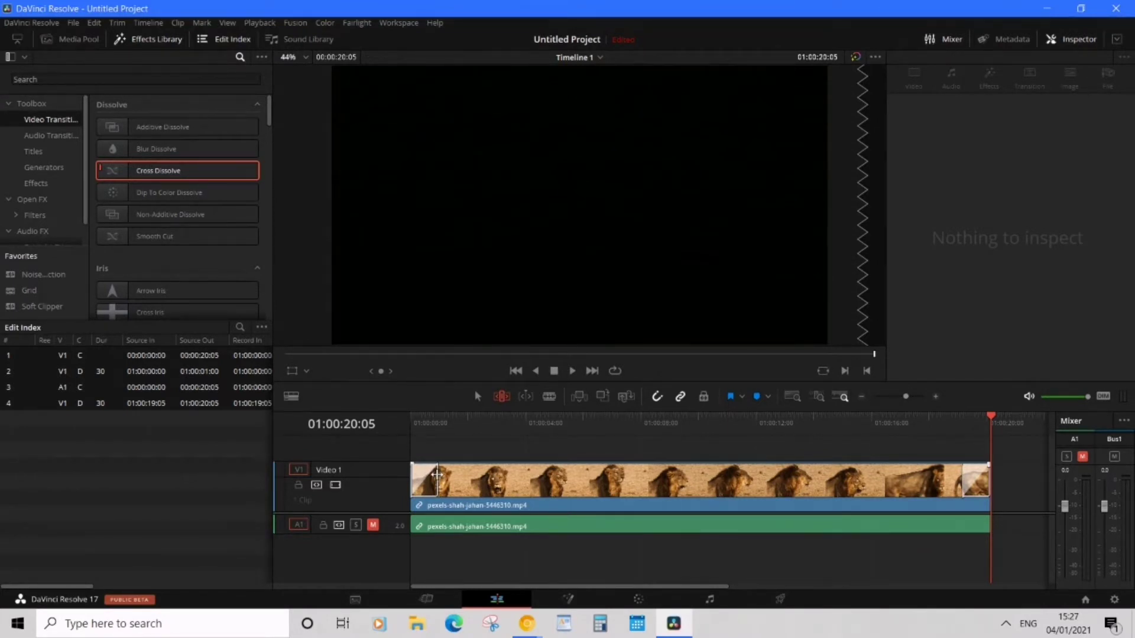
Lengthen the Cross Dissolve at the clip's start to about 4 seconds and play it back from the beginning
drag(438, 476, 522, 471)
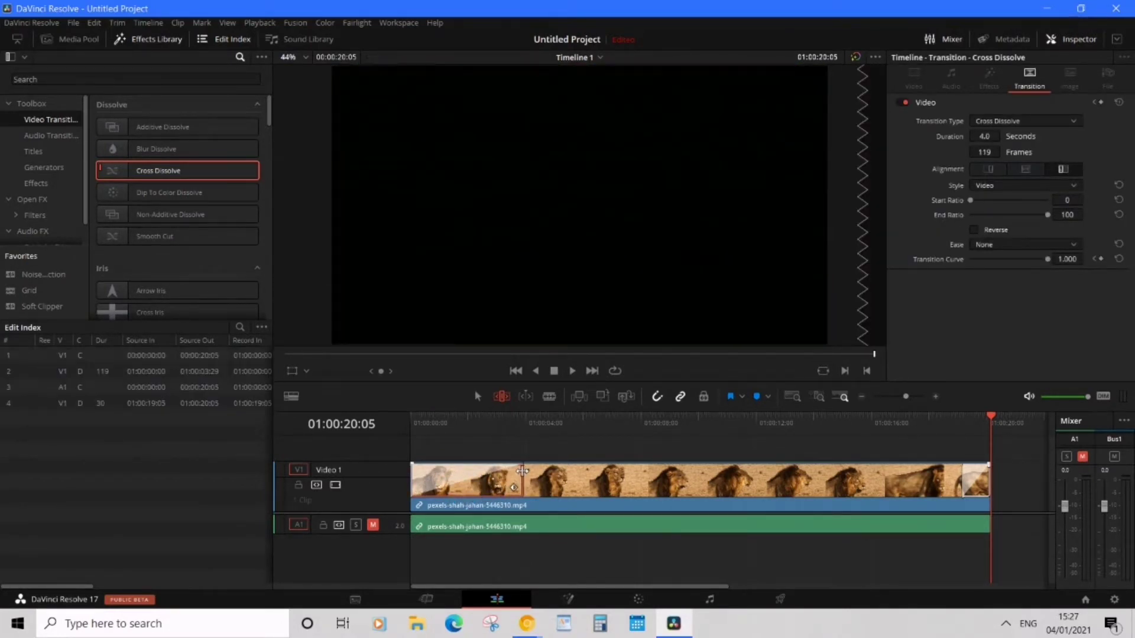
click(523, 420)
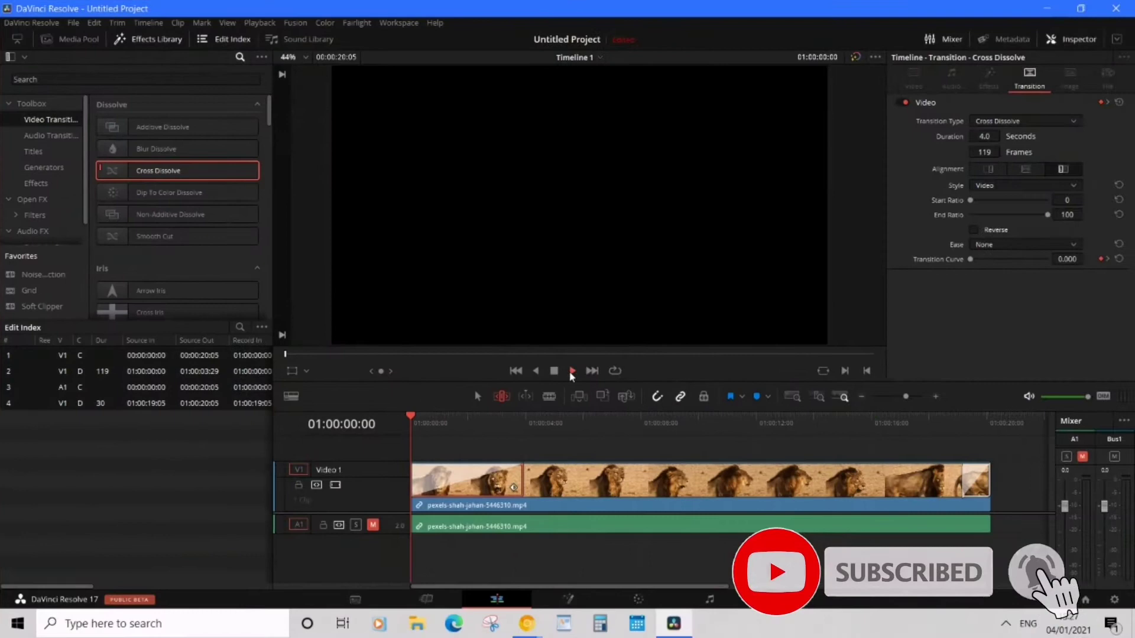
click(572, 371)
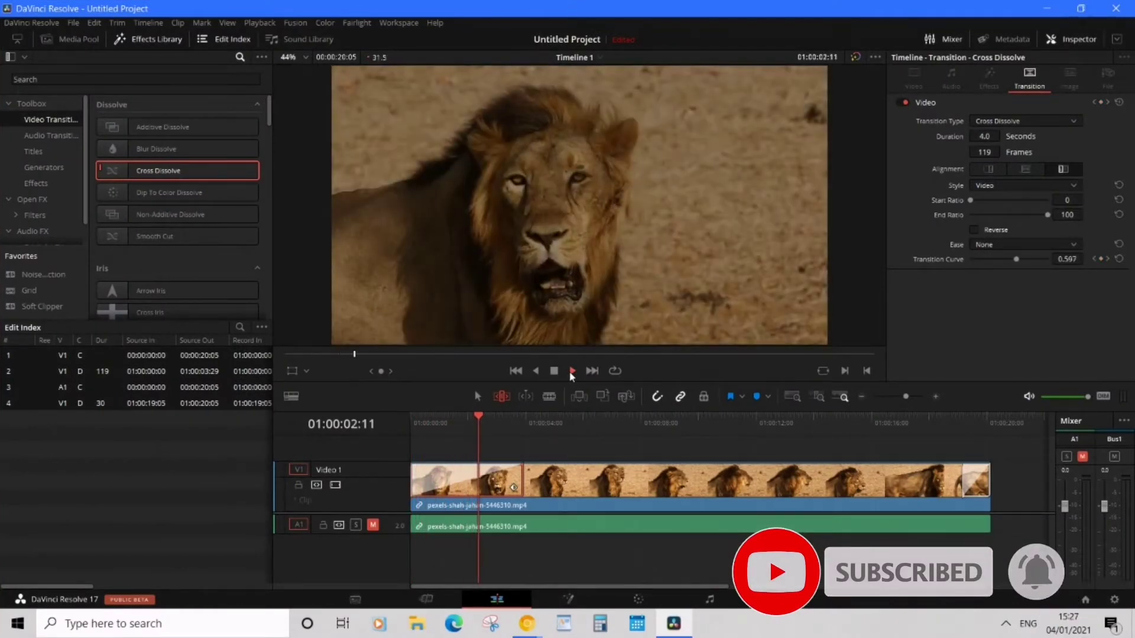
click(554, 370)
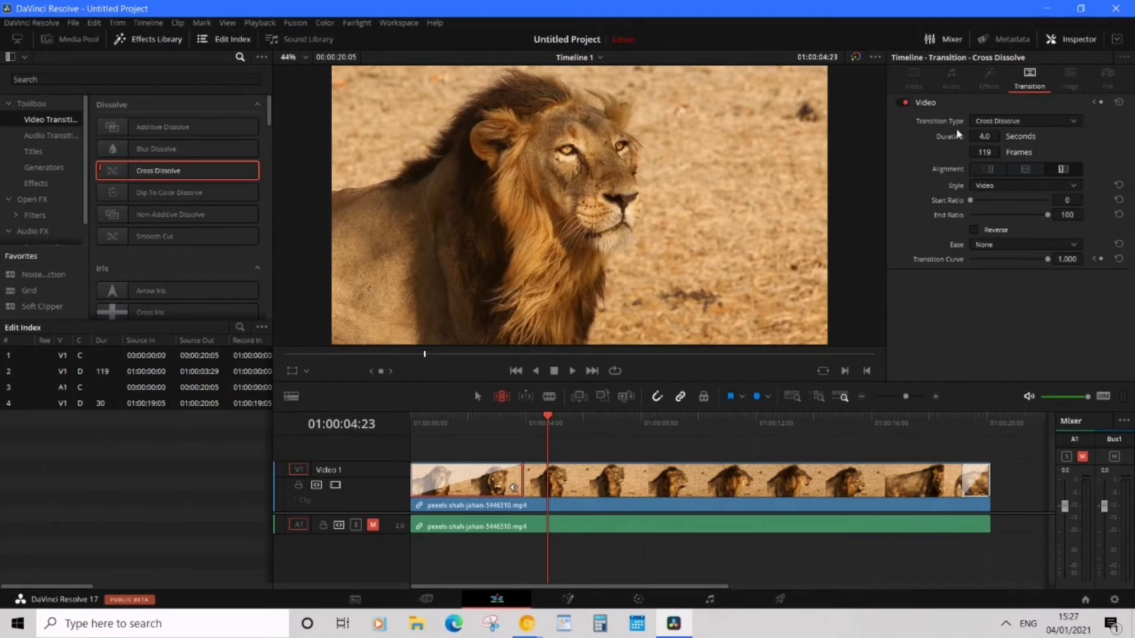
Try the Film style on the start transition, then return its style to Video
click(1015, 121)
click(1014, 122)
click(995, 186)
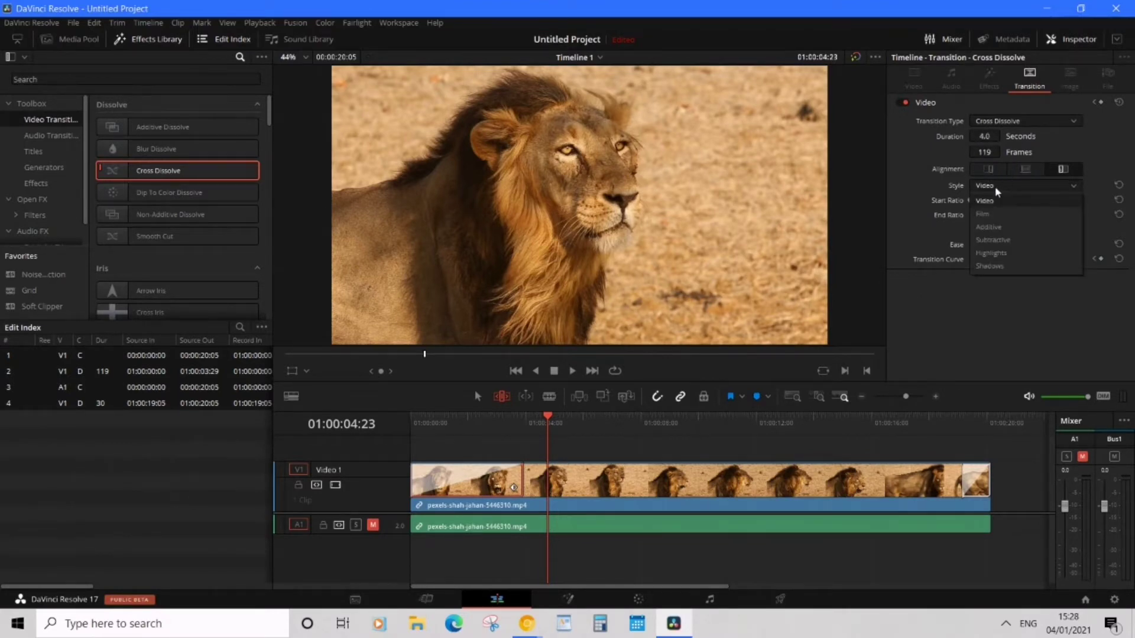
click(993, 214)
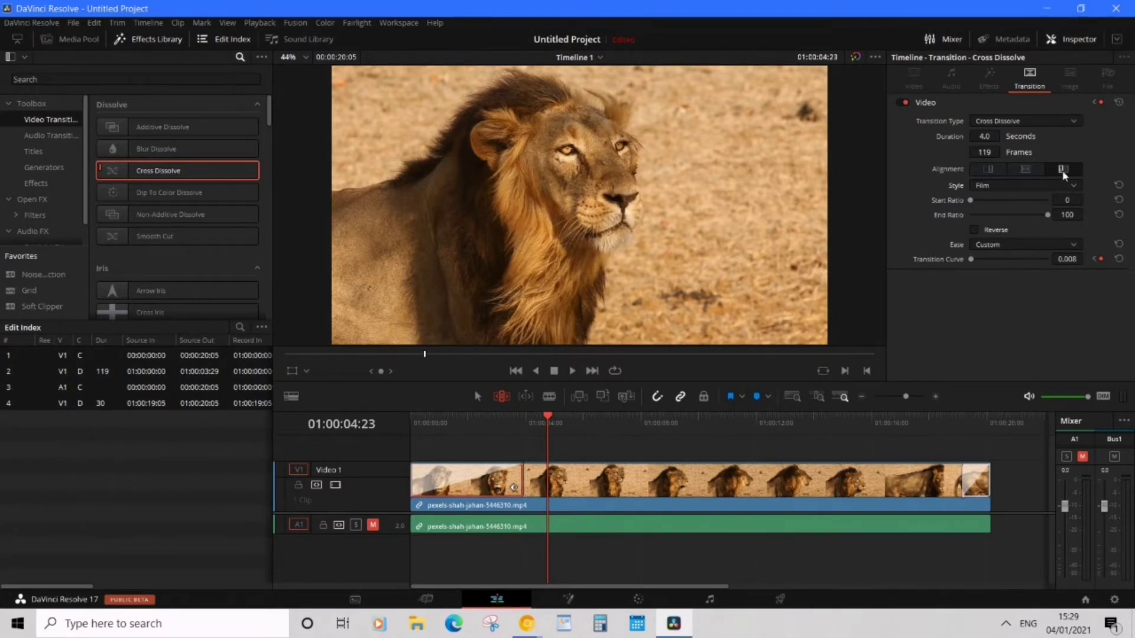
click(1031, 186)
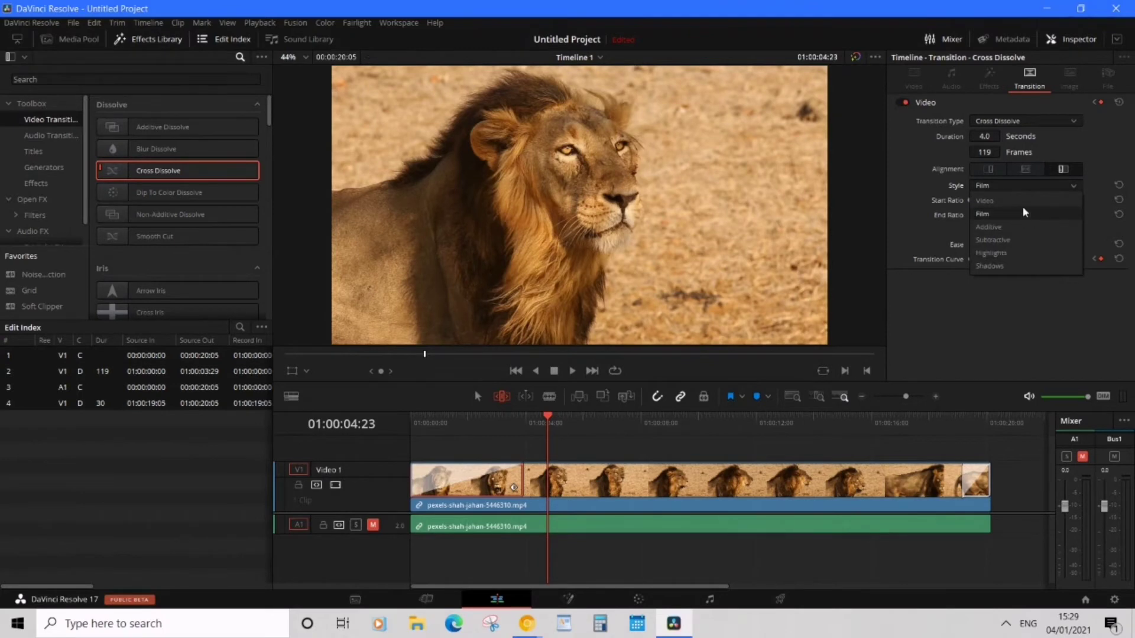
click(1023, 204)
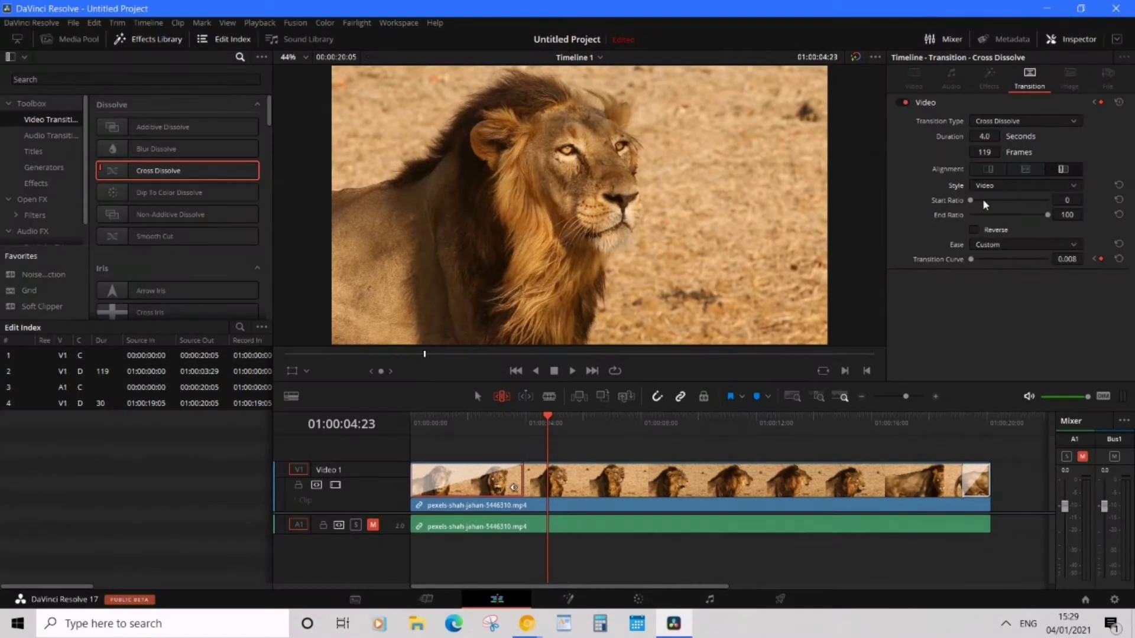
mouse_move(972, 199)
mouse_down()
mouse_move(1010, 203)
mouse_move(957, 210)
mouse_up()
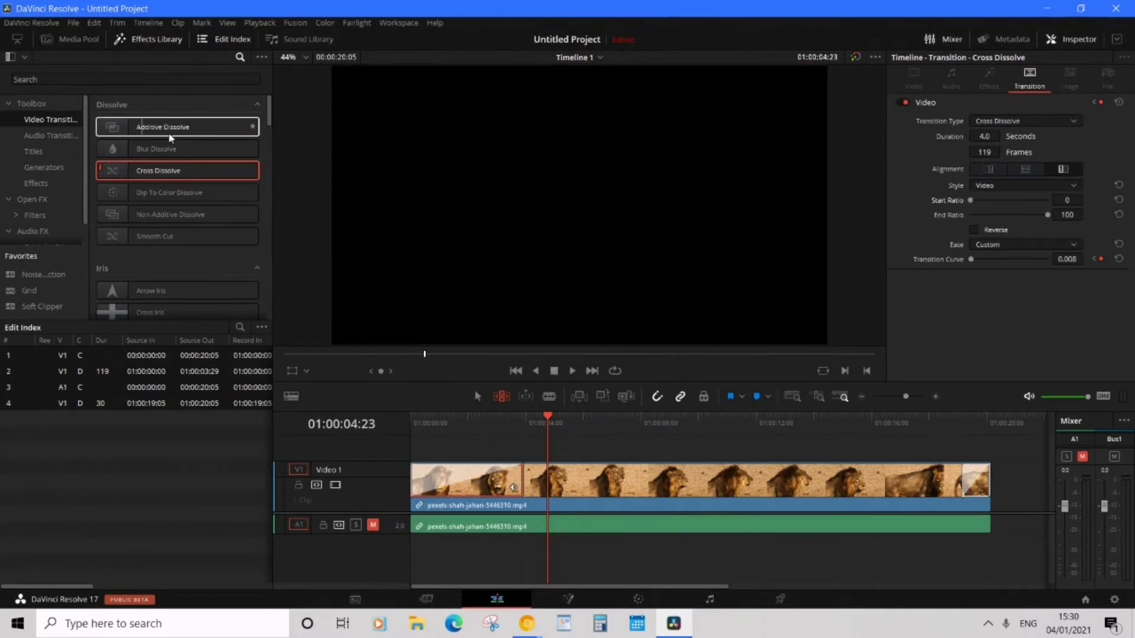
Delete the Cross Dissolve transition from the start of the lion clip
drag(175, 170, 461, 480)
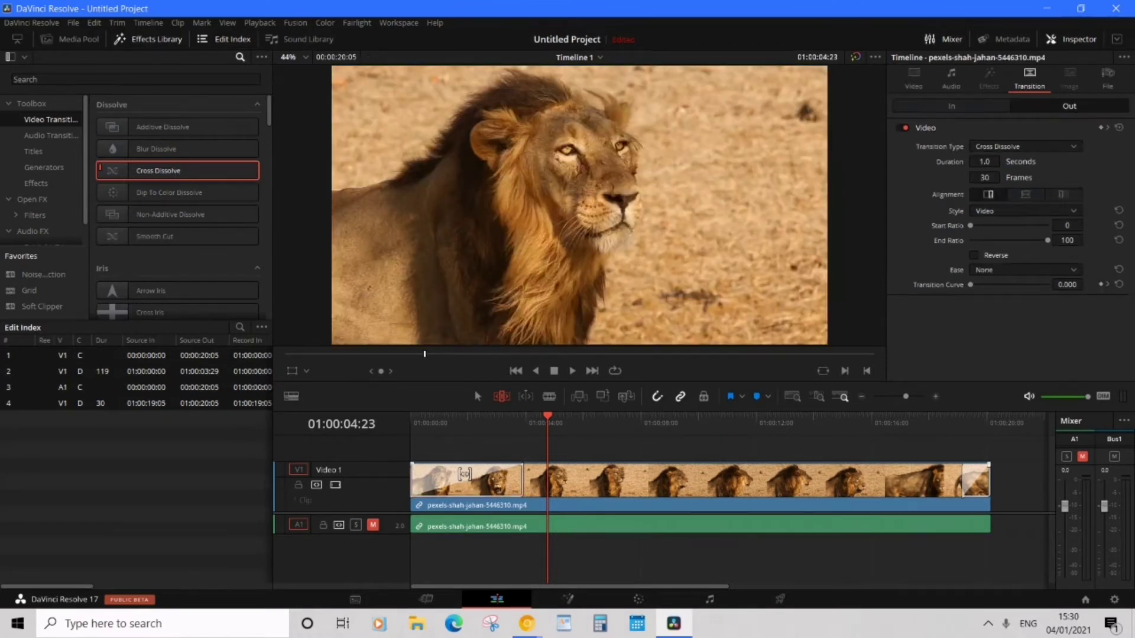
right_click(461, 475)
click(514, 559)
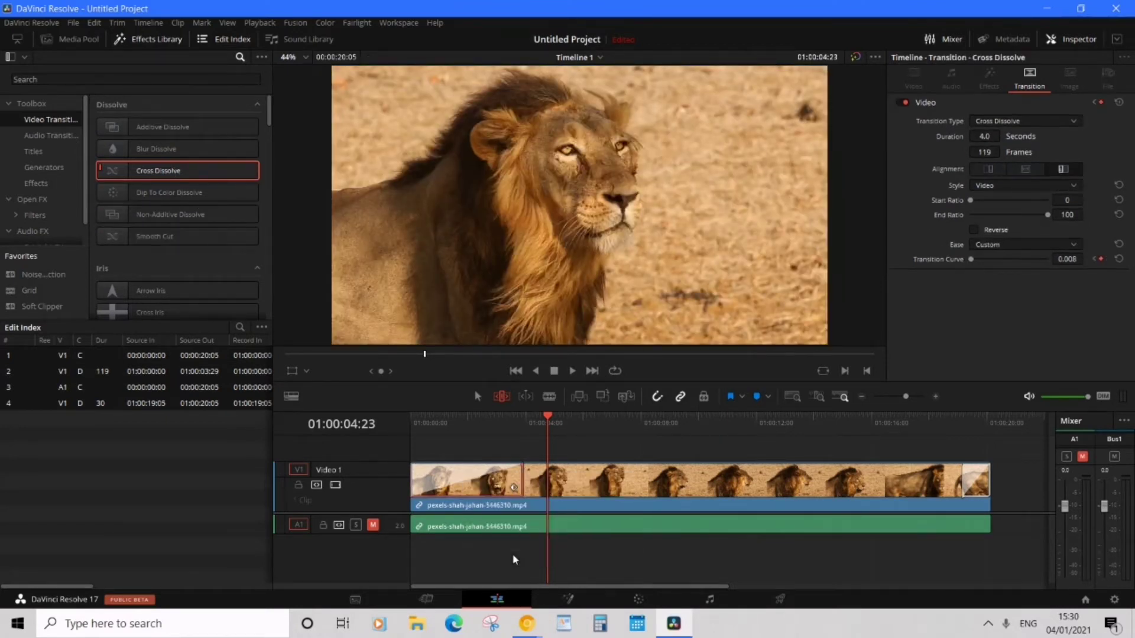
key(Delete)
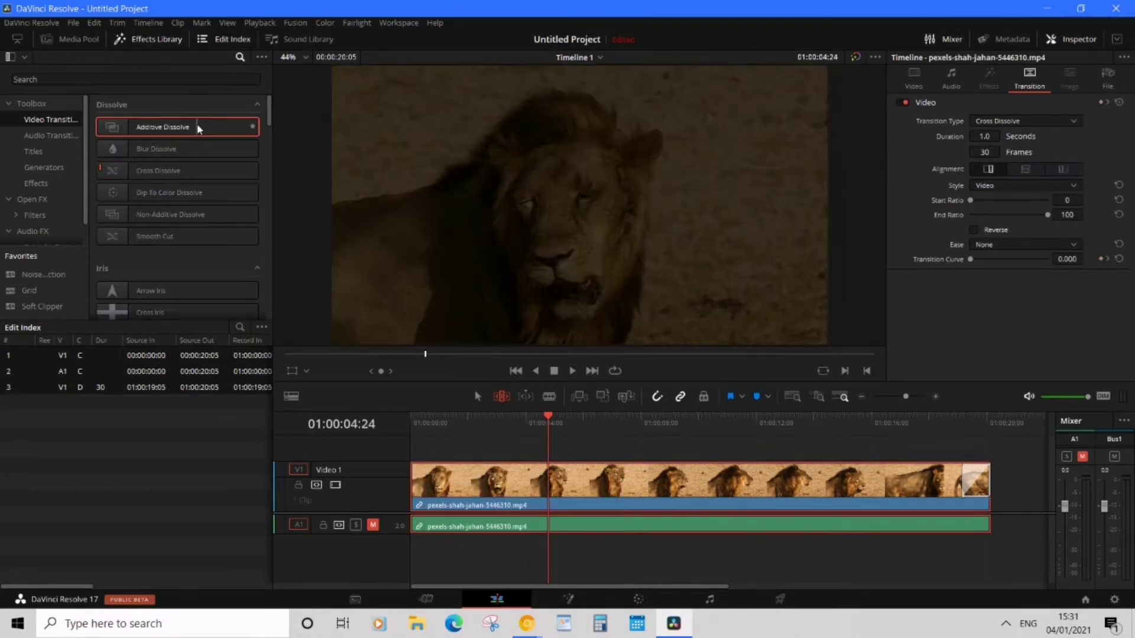
Add an Additive Dissolve to the start of the clip and lengthen it to about 4.8 seconds
drag(214, 128, 436, 488)
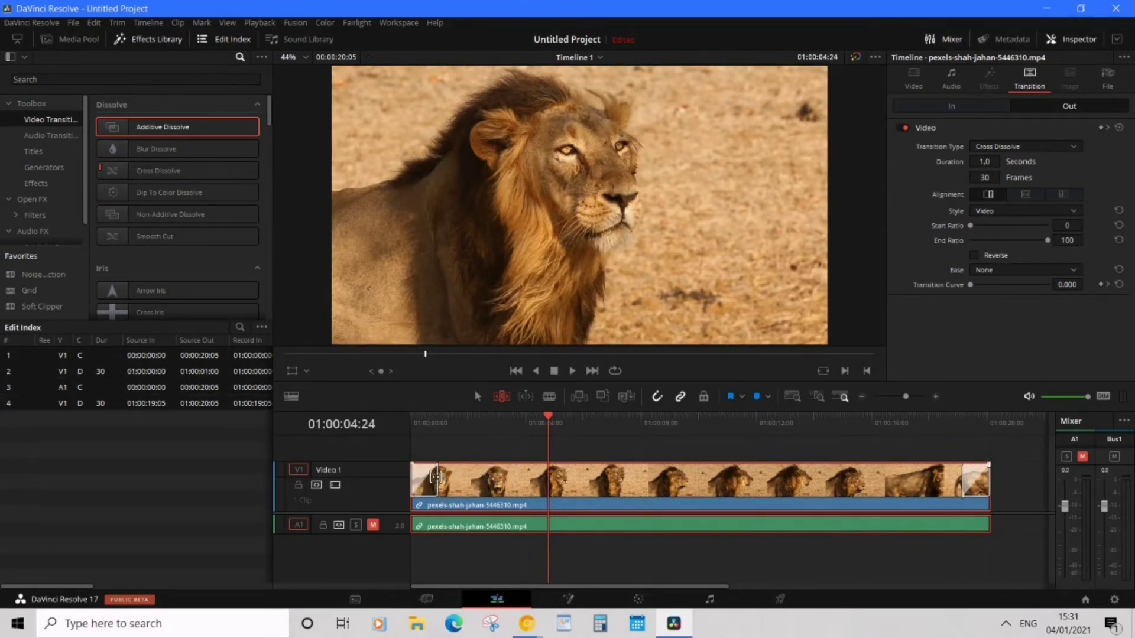
click(435, 477)
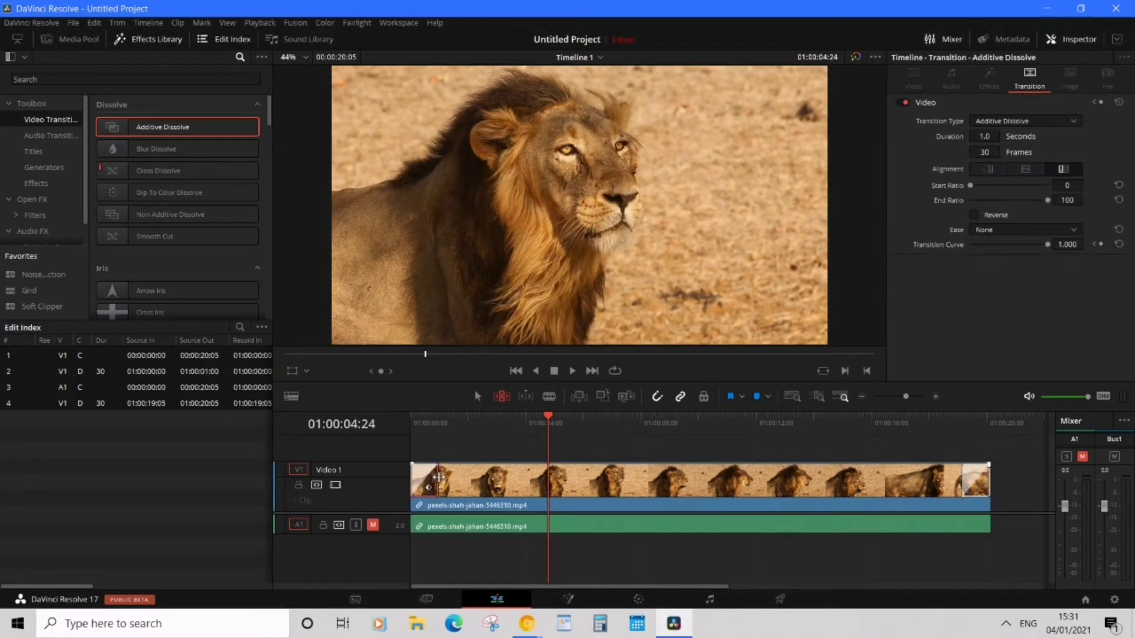
drag(438, 477, 392, 435)
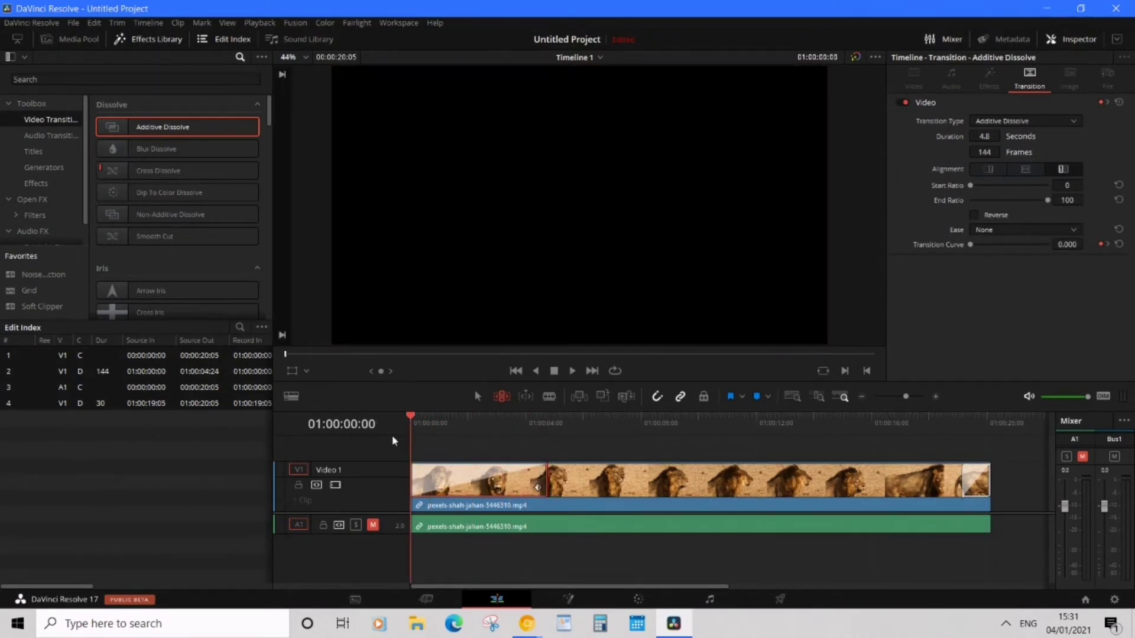
Play the clip's opening twice from the beginning to review the Additive Dissolve
click(570, 371)
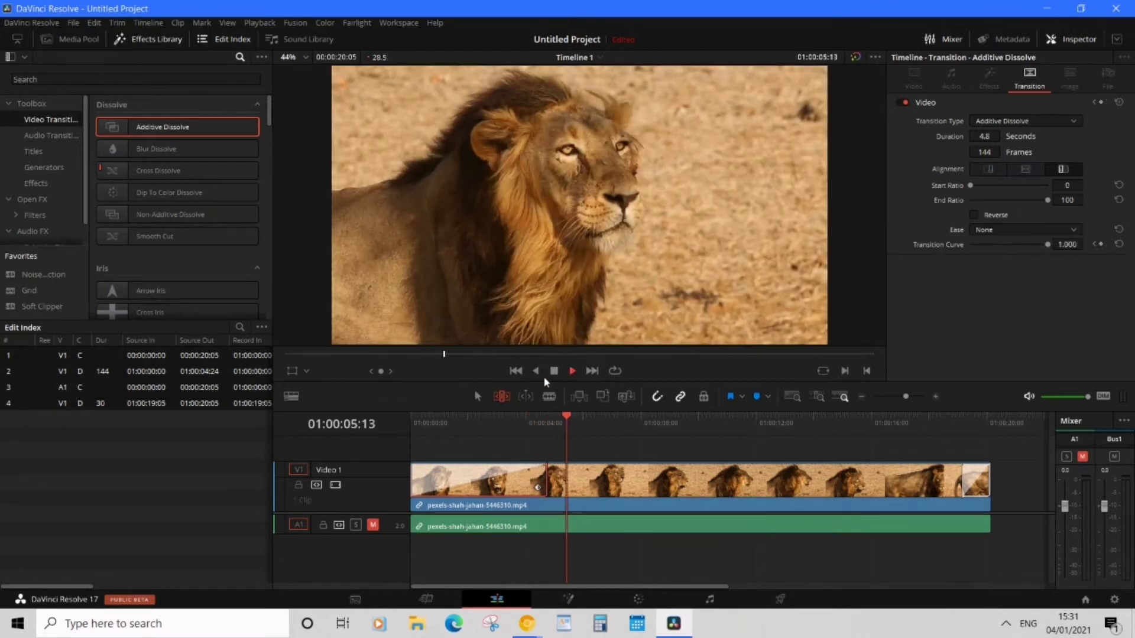
click(553, 371)
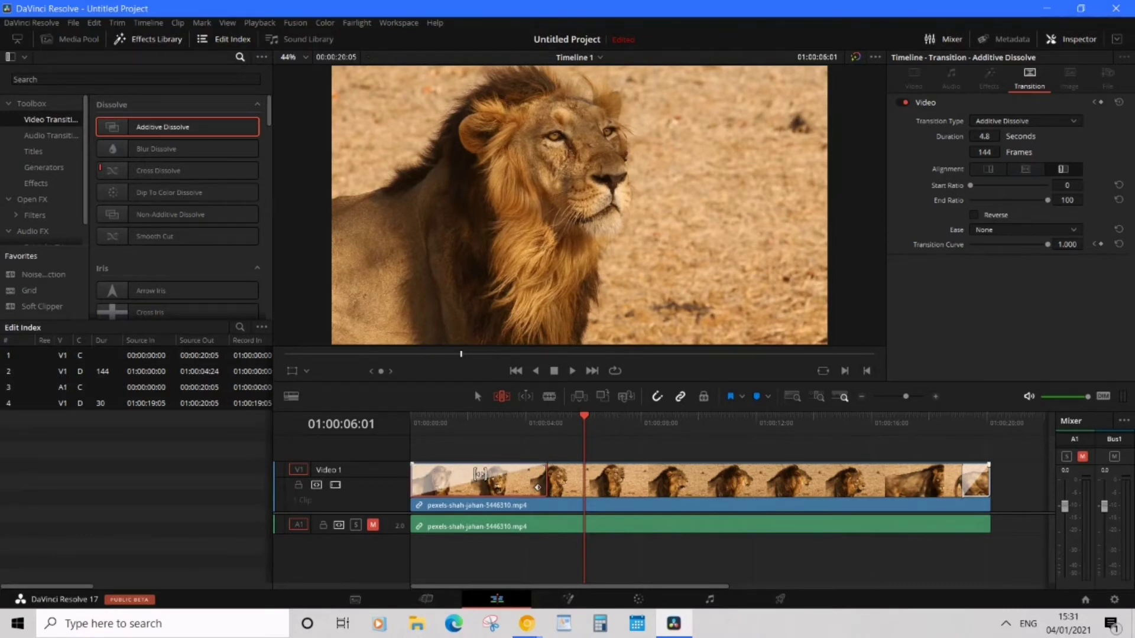
drag(584, 420, 384, 427)
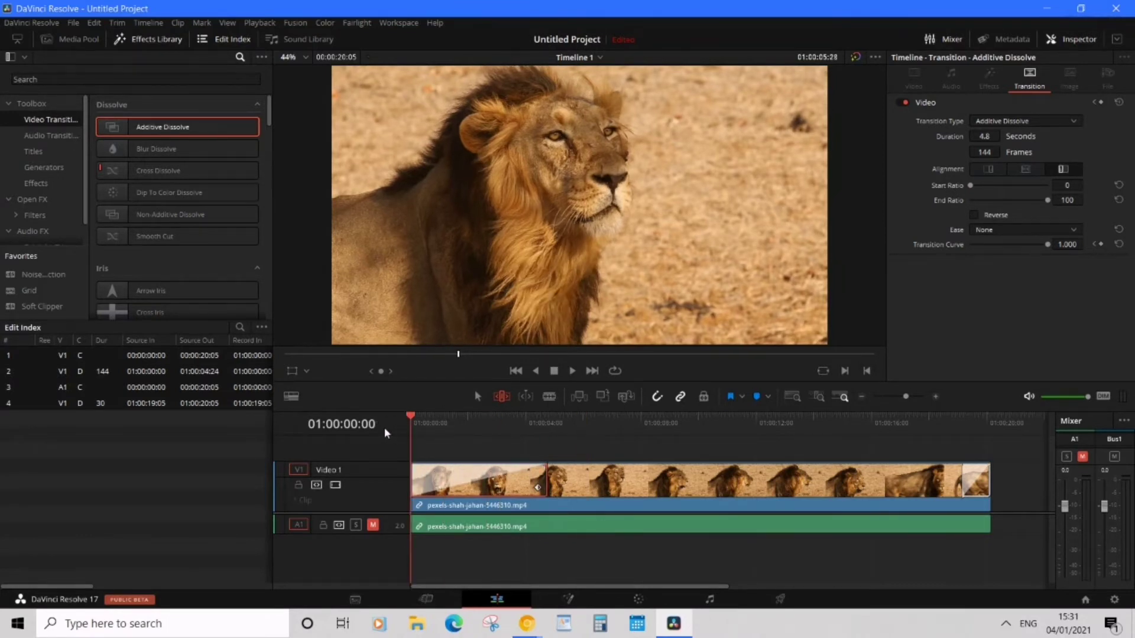
click(570, 371)
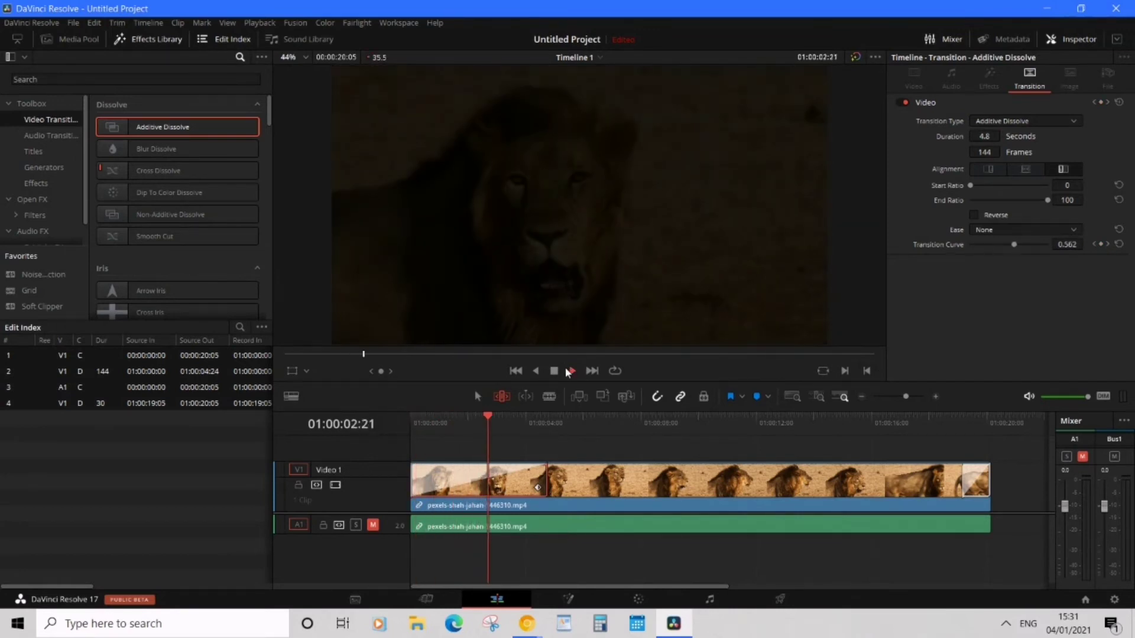
click(554, 372)
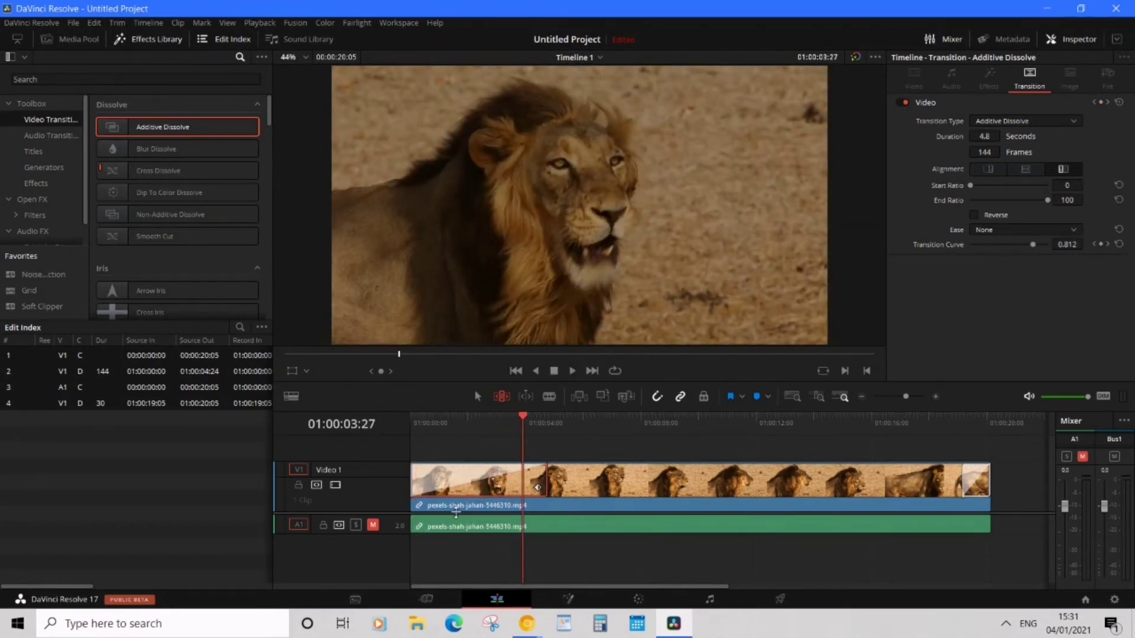
Replace the Additive Dissolve at the clip's start with a Blur Dissolve about 3.3 seconds long
right_click(468, 485)
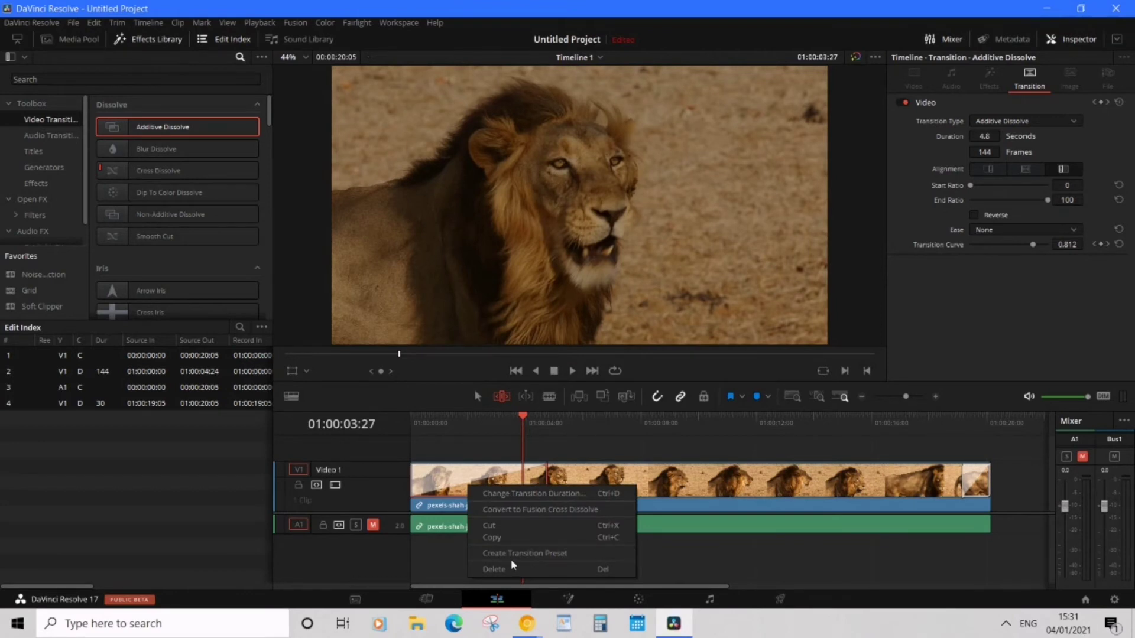
click(518, 566)
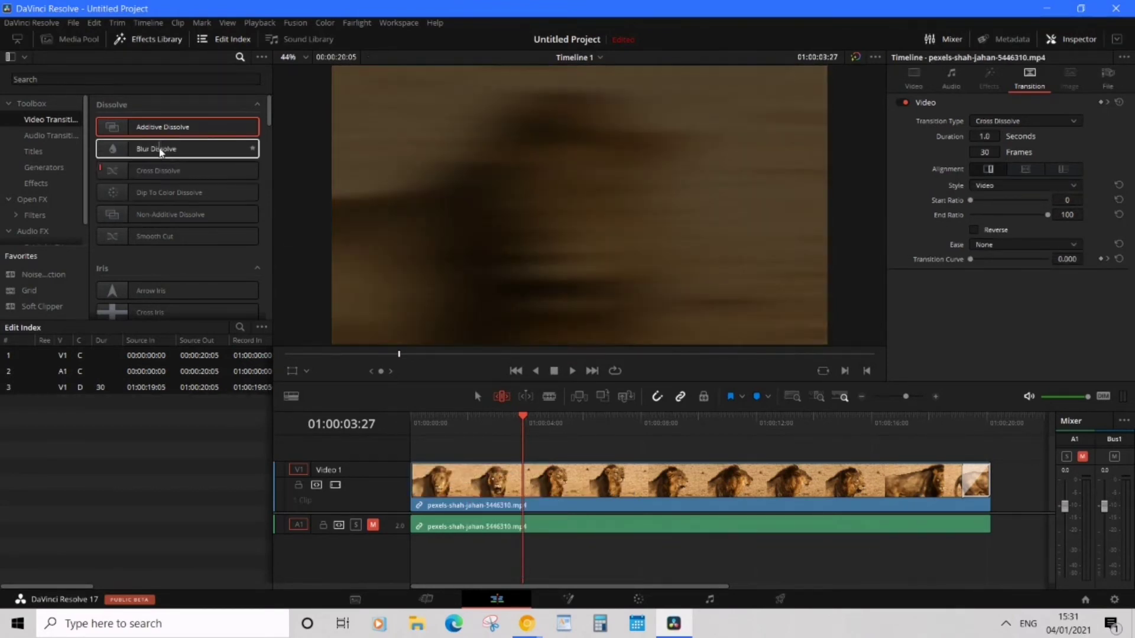
drag(161, 152, 505, 481)
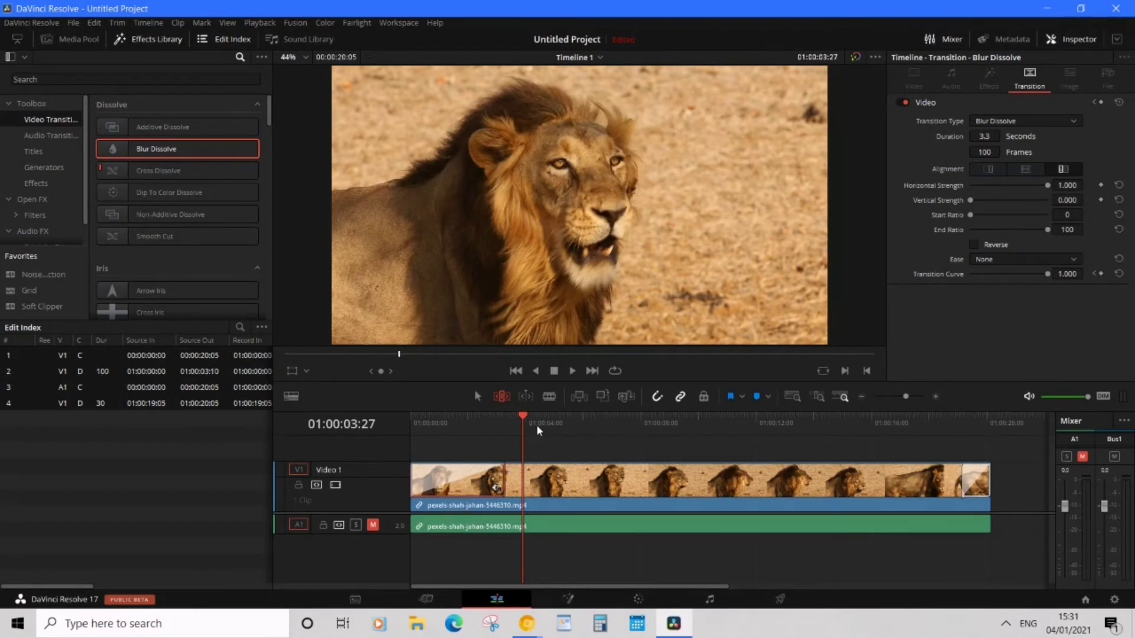
Play the timeline from the beginning to review the Blur Dissolve
drag(524, 419, 392, 426)
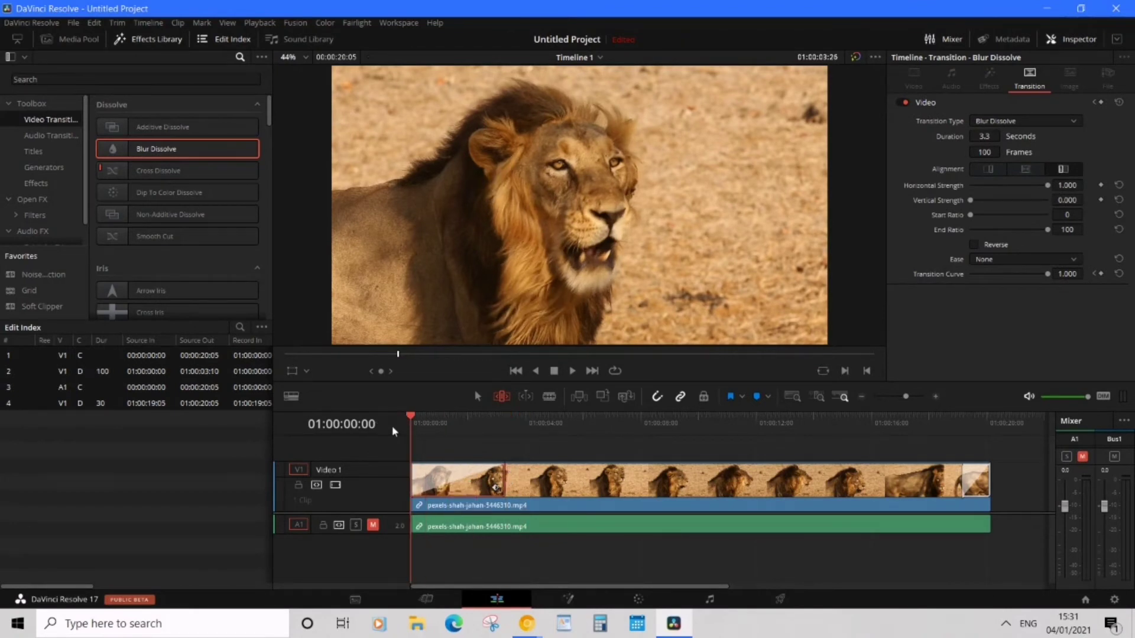
click(573, 371)
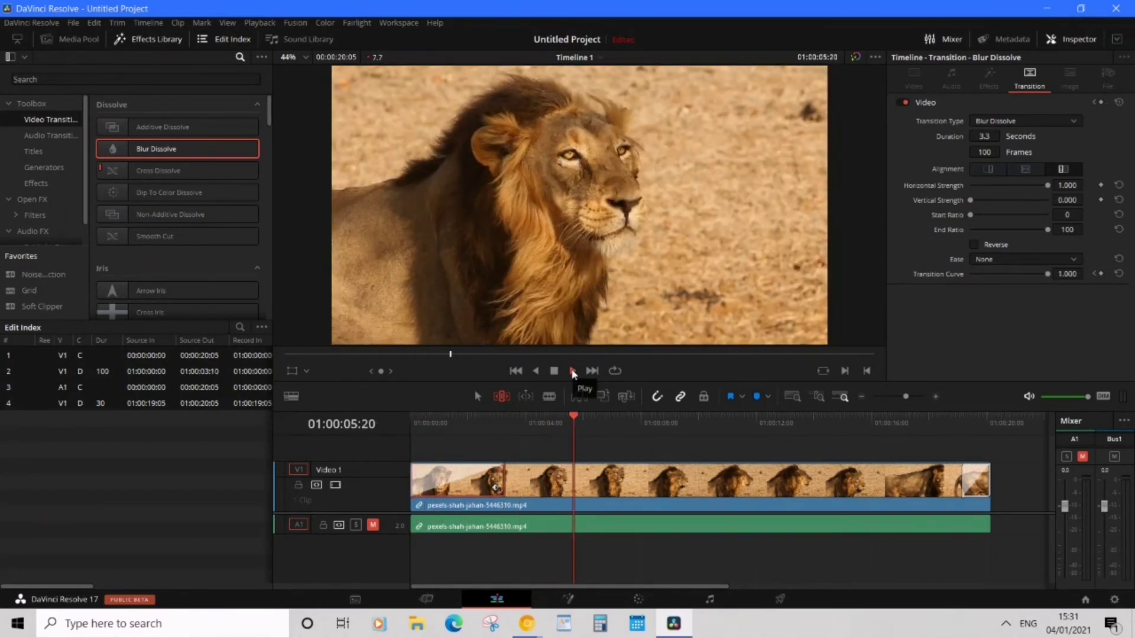
click(570, 371)
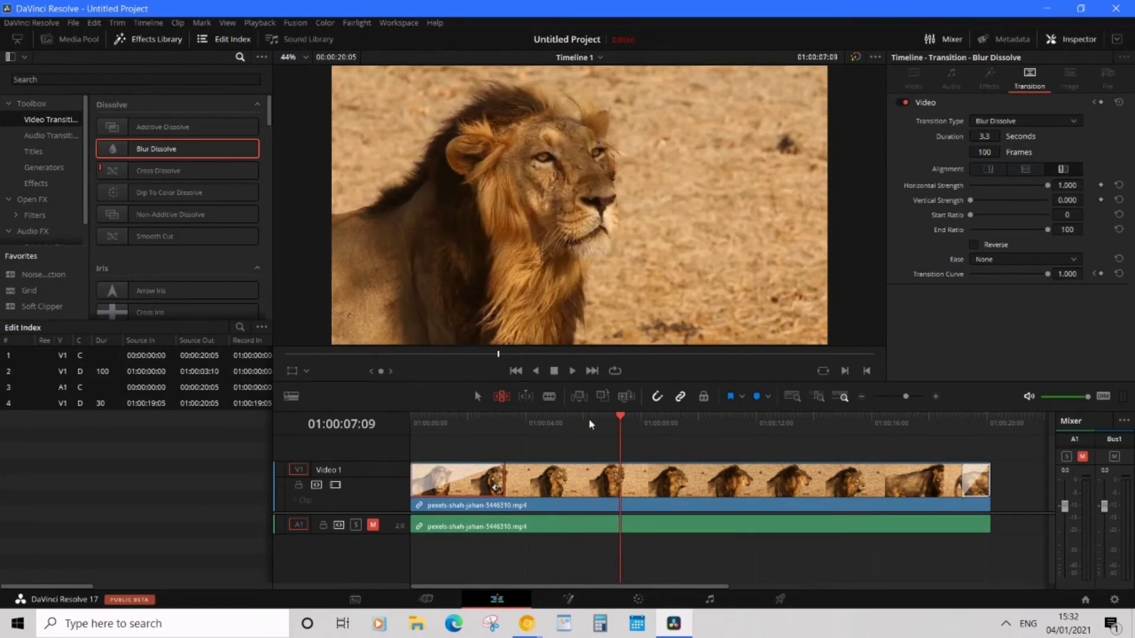